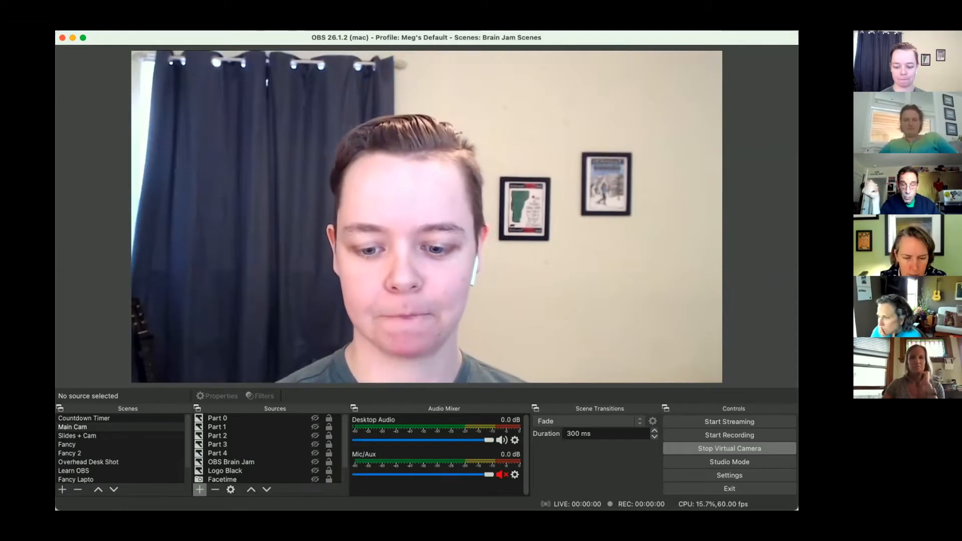
# - Create a new scene collection named Test
pyautogui.press('super+Tab')
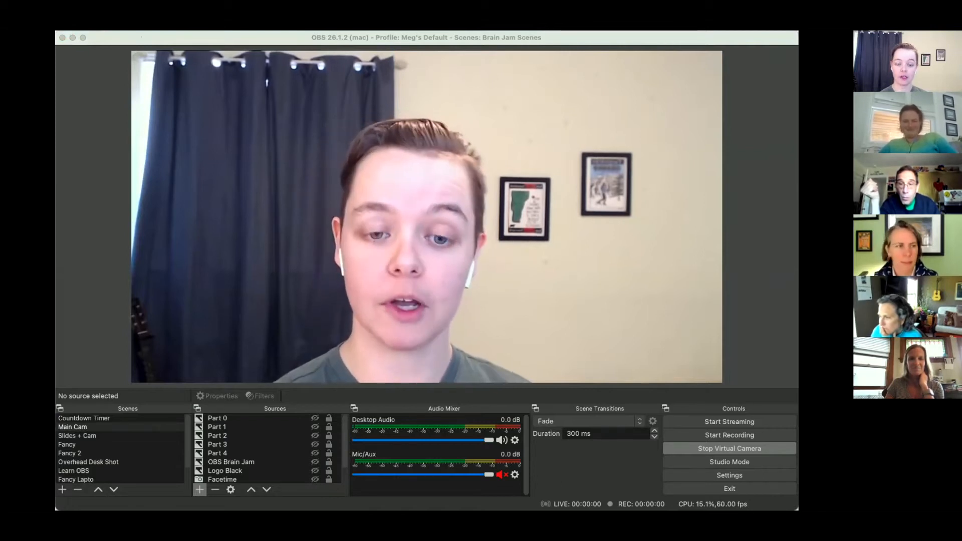
pyautogui.click(140, 35)
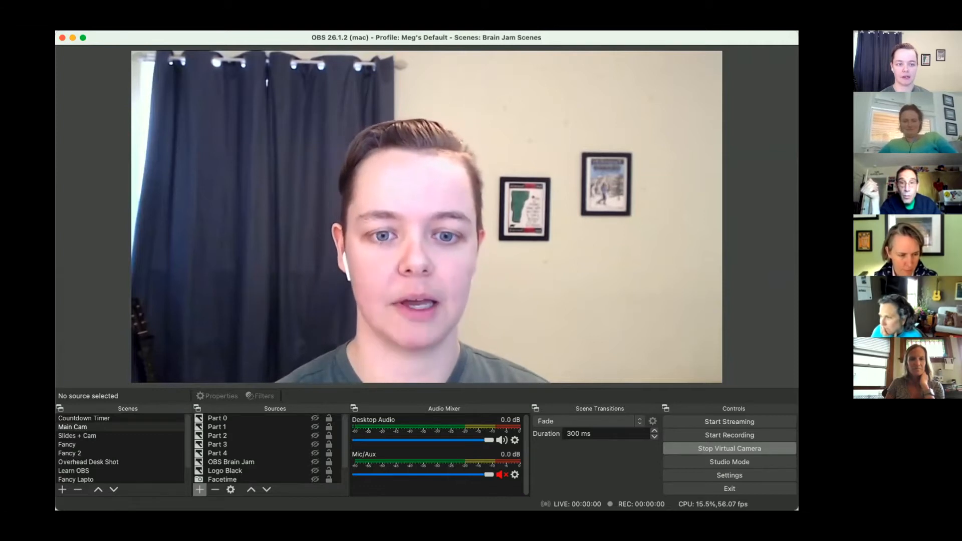
pyautogui.click(140, 16)
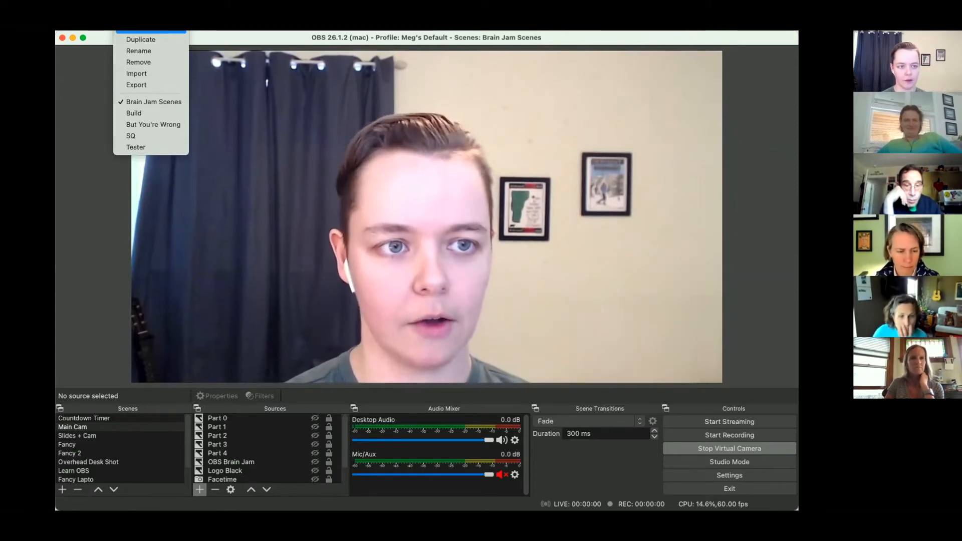
pyautogui.click(151, 31)
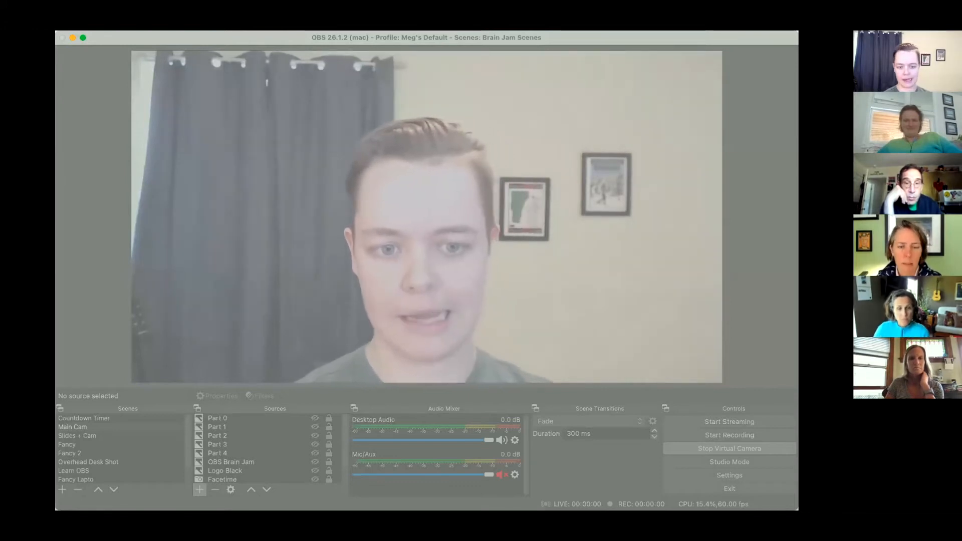
pyautogui.write('Test')
pyautogui.press('Return')
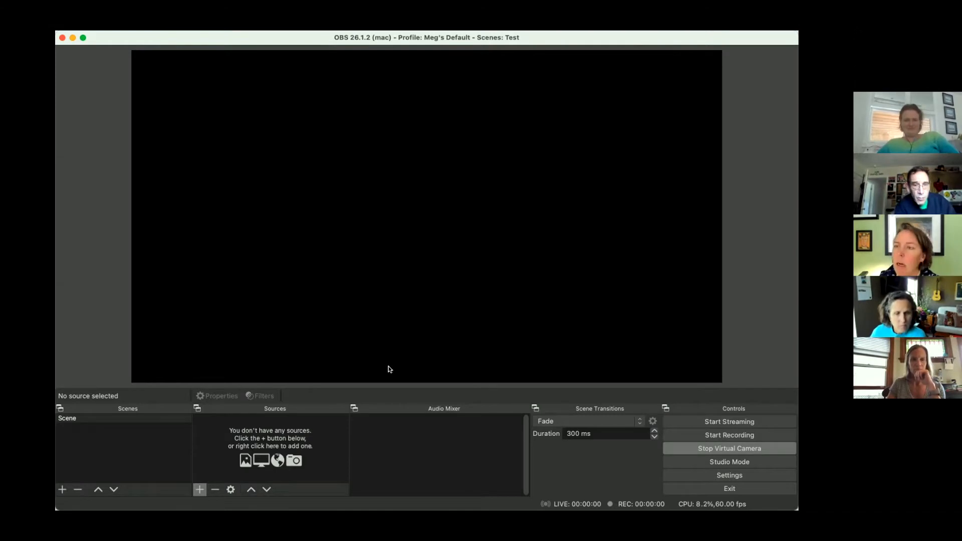
# - Rename the default scene to Main Camera
pyautogui.click(134, 418)
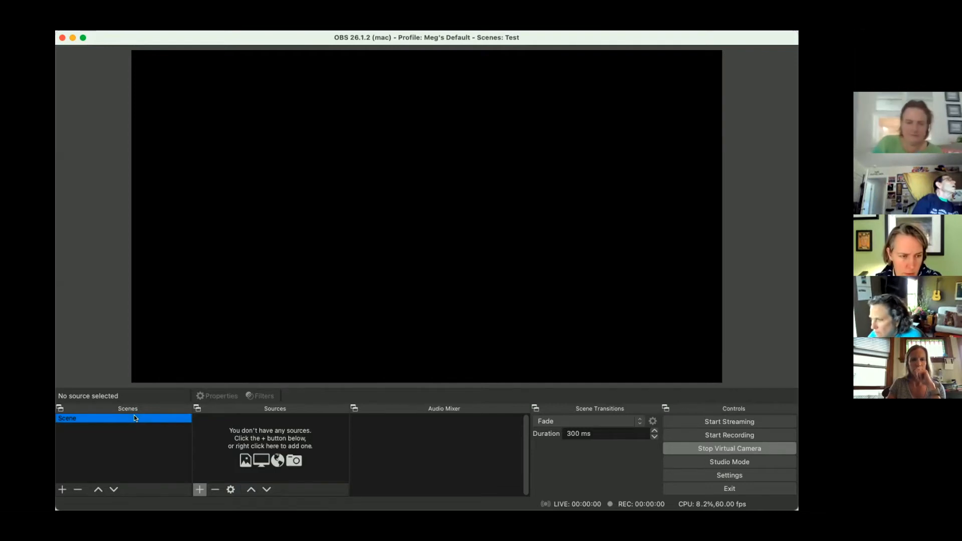
pyautogui.rightClick(71, 422)
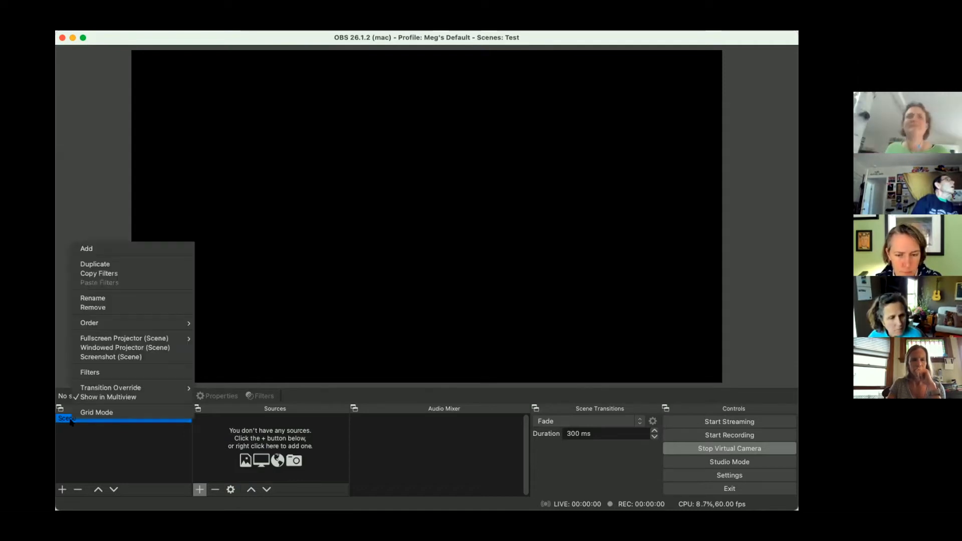
pyautogui.click(117, 300)
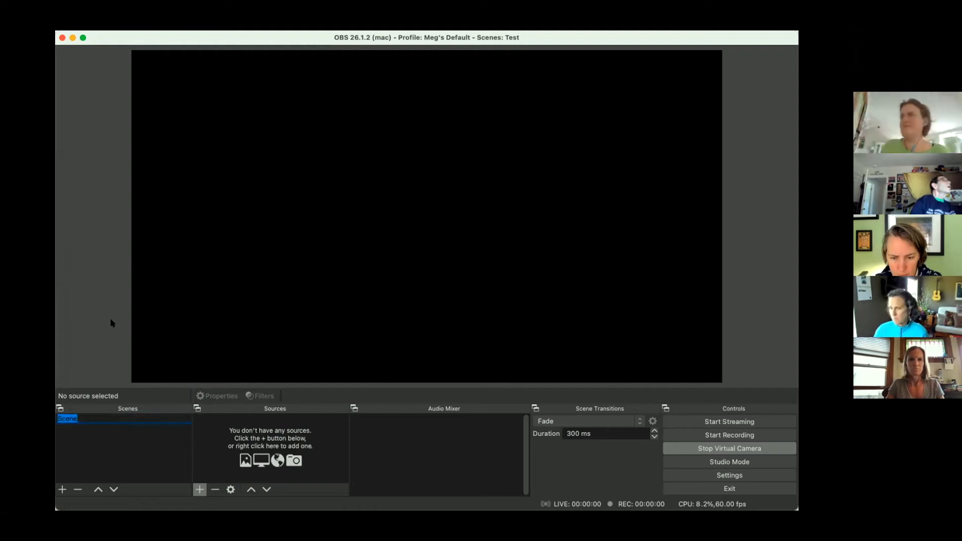
pyautogui.write('Main Camera')
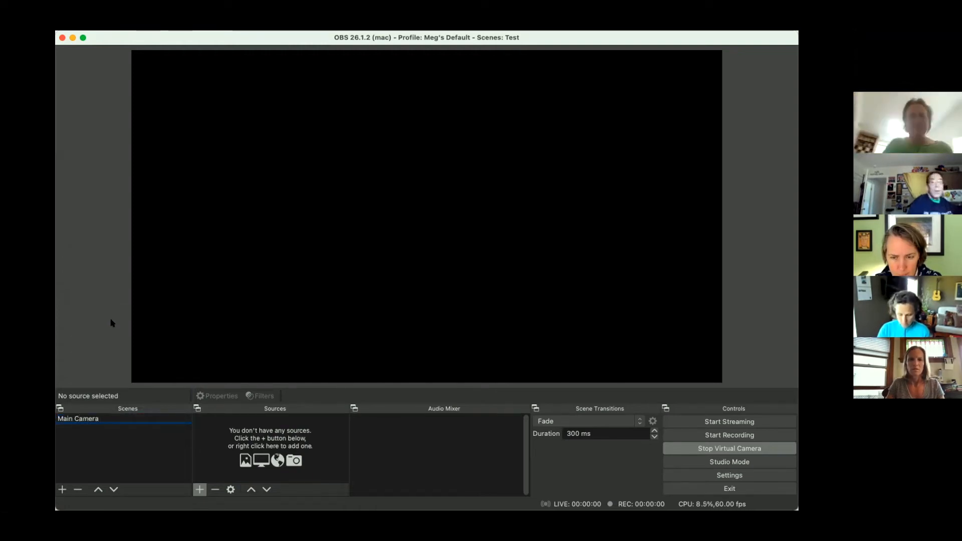
pyautogui.press('Return')
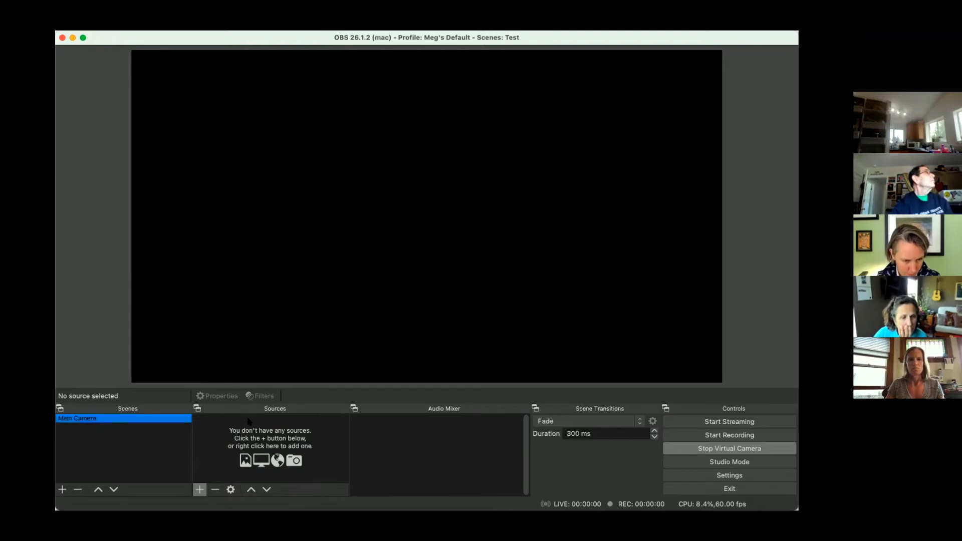
# - Add a new Video Capture Device source to the Main Camera scene and enlarge it to fill the canvas
pyautogui.click(199, 490)
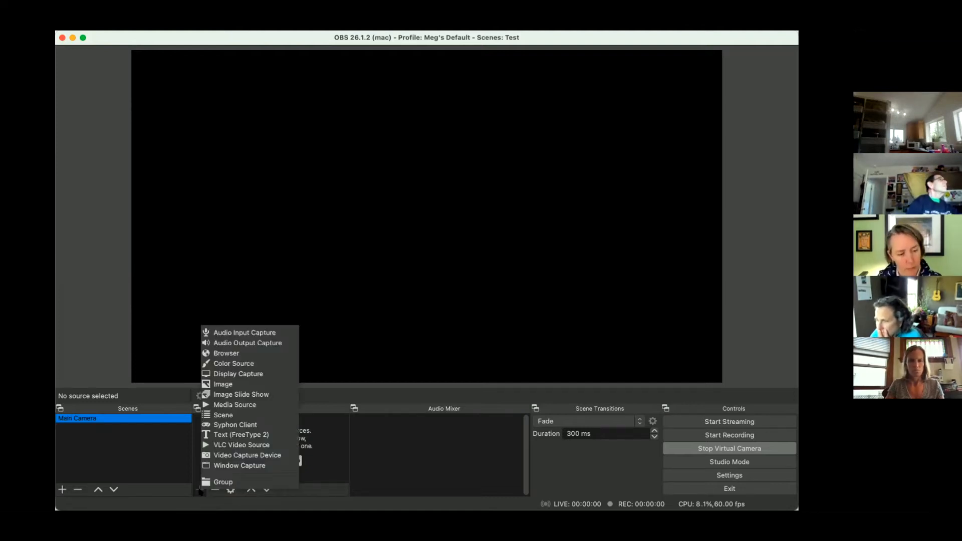
pyautogui.click(236, 455)
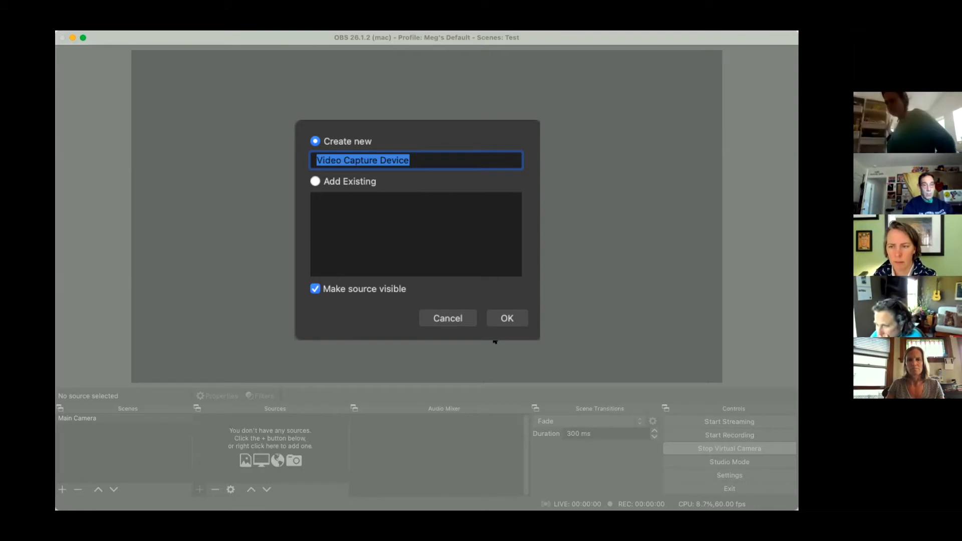
pyautogui.press('Return')
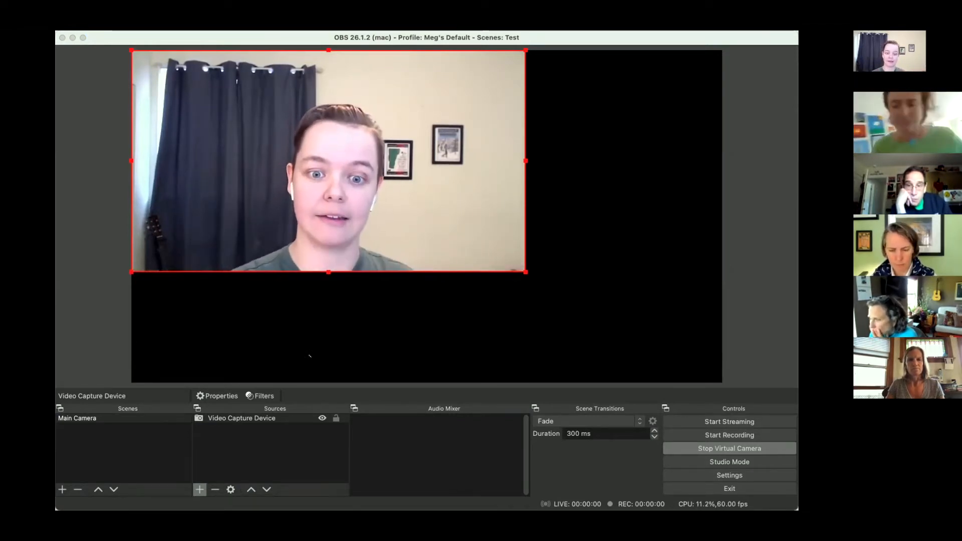
pyautogui.click(585, 390)
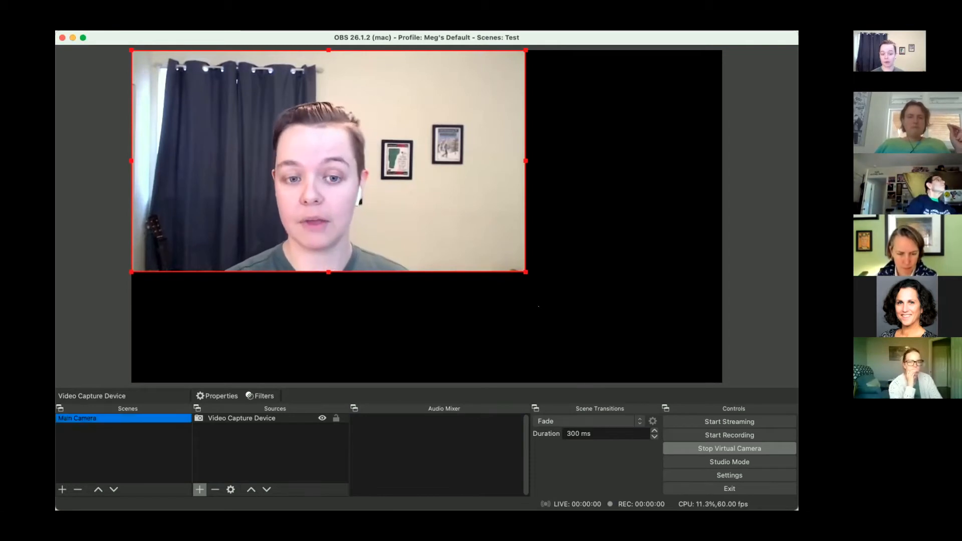
pyautogui.moveTo(525, 271); pyautogui.dragTo(722, 383)
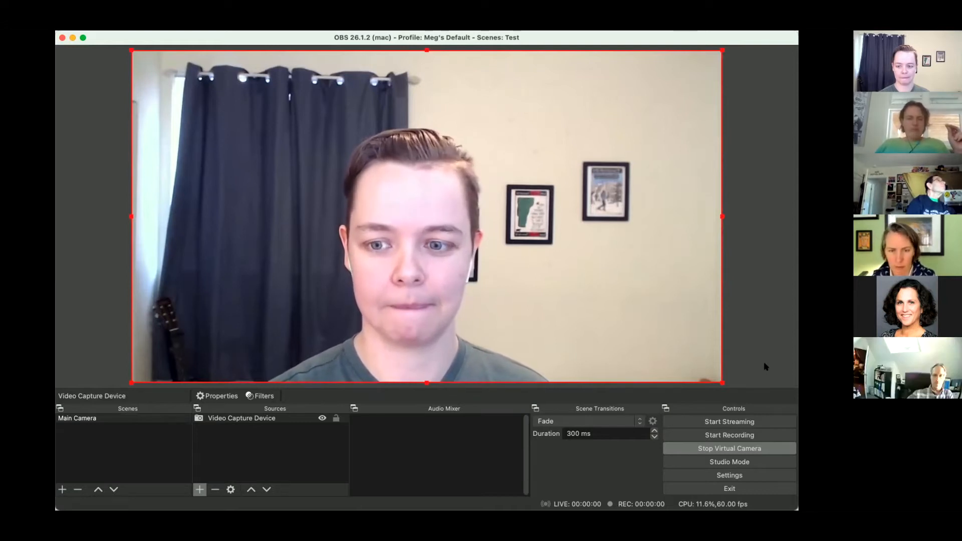
# - Shrink the camera source from its corner and scale it back up to fill the canvas
pyautogui.moveTo(718, 382); pyautogui.dragTo(626, 337)
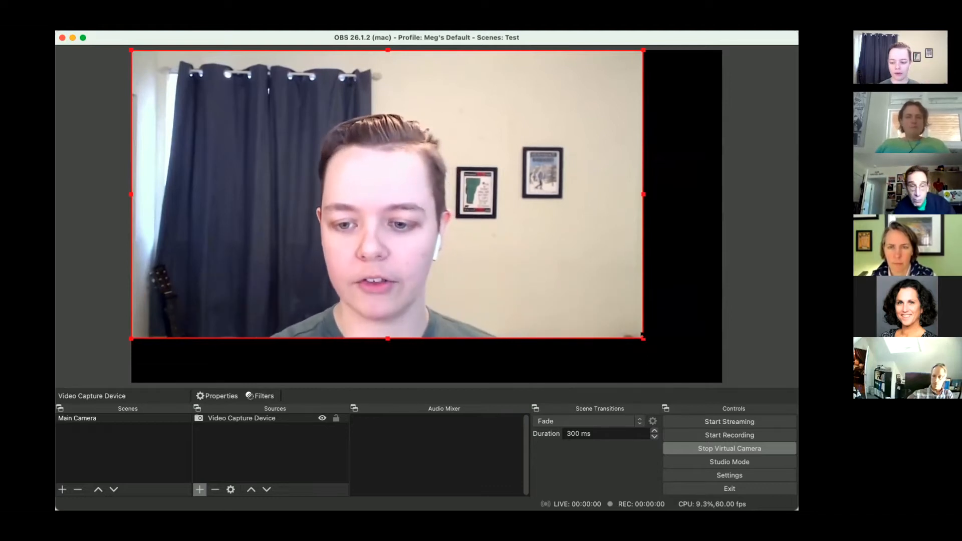
pyautogui.moveTo(643, 338); pyautogui.dragTo(708, 374)
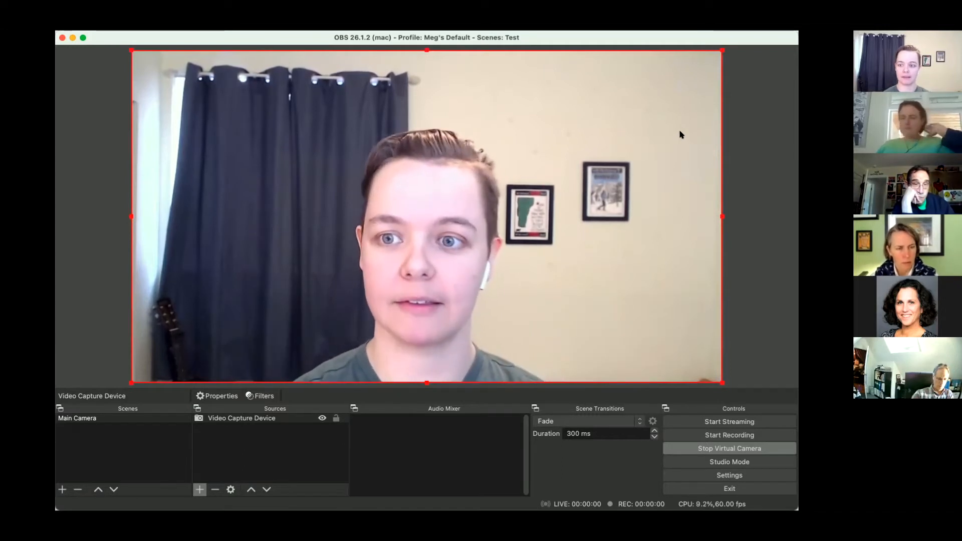
pyautogui.moveTo(722, 381)
pyautogui.mouseDown()
pyautogui.moveTo(737, 396)
pyautogui.moveTo(719, 382)
pyautogui.mouseUp()
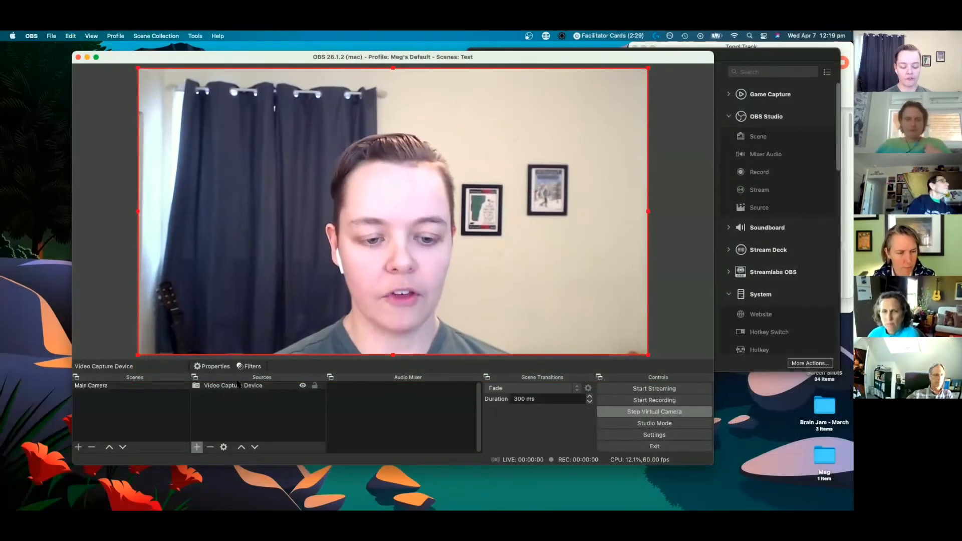
pyautogui.click(239, 385)
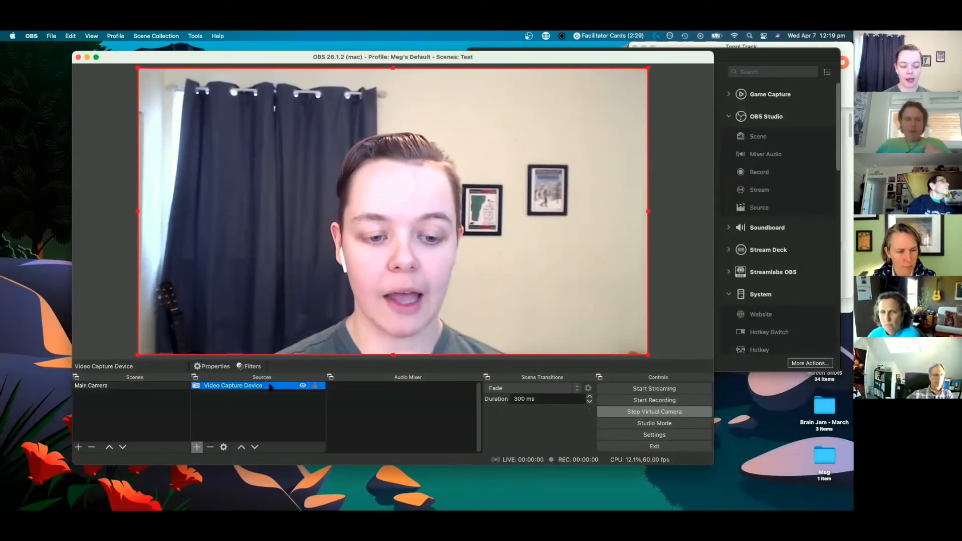
pyautogui.moveTo(648, 355)
pyautogui.mouseDown()
pyautogui.moveTo(567, 289)
pyautogui.moveTo(606, 329)
pyautogui.moveTo(650, 348)
pyautogui.mouseUp()
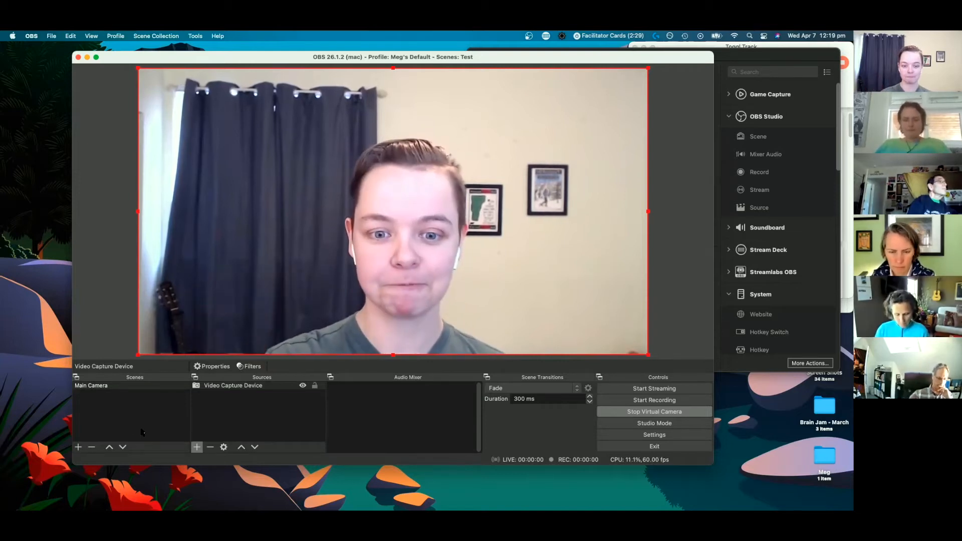
# - Add a second scene named Fancy and enlarge the OBS window to span most of the desktop
pyautogui.click(79, 447)
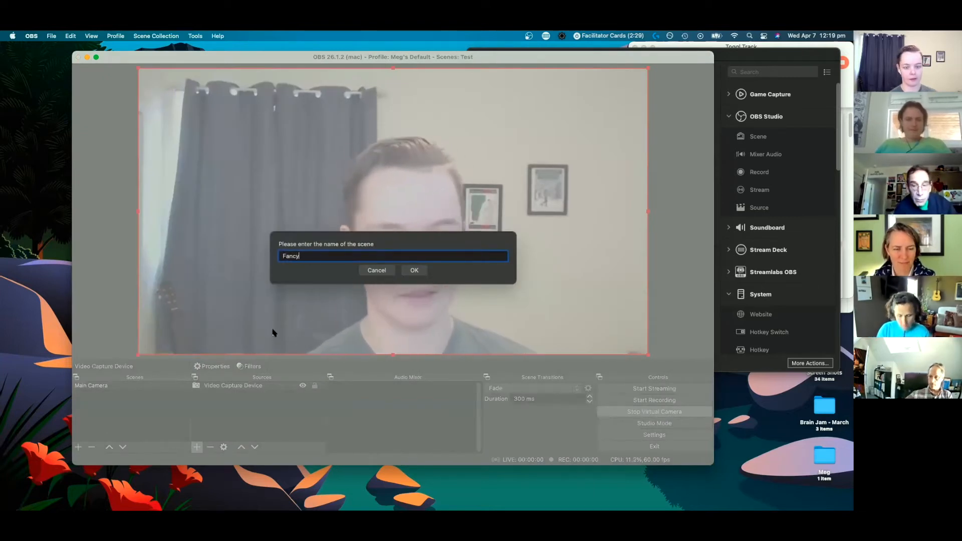
pyautogui.click(415, 271)
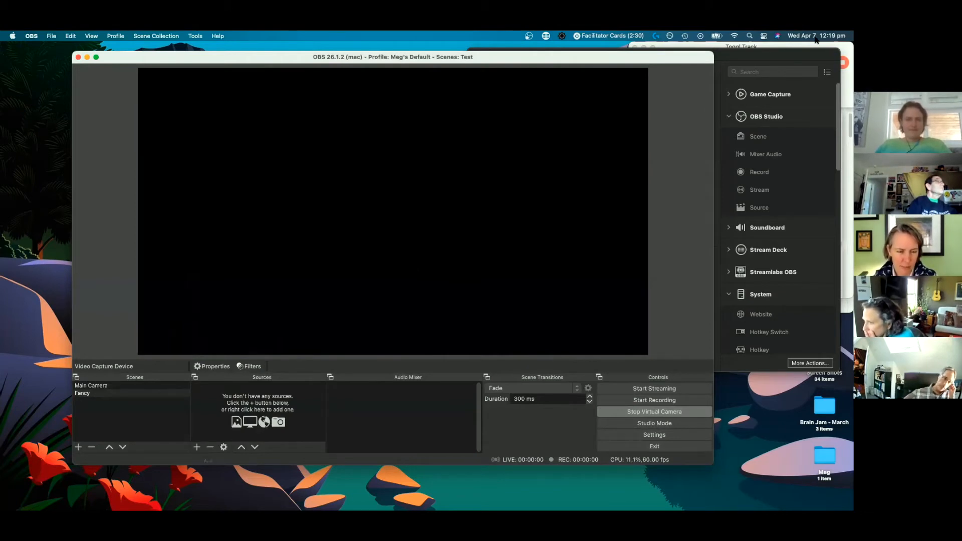
pyautogui.click(733, 48)
pyautogui.click(635, 48)
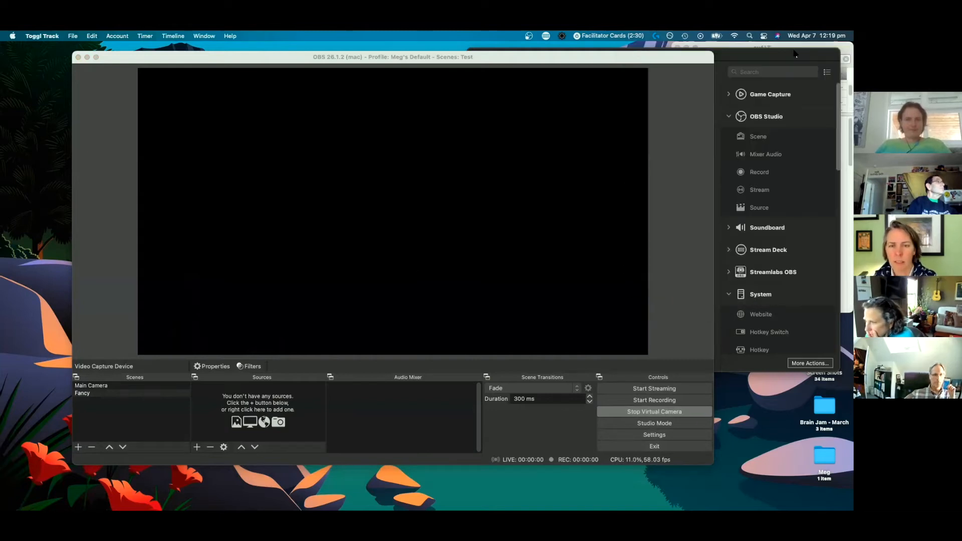
pyautogui.moveTo(713, 52); pyautogui.dragTo(840, 47)
pyautogui.moveTo(198, 54); pyautogui.dragTo(162, 56)
pyautogui.moveTo(800, 466); pyautogui.dragTo(837, 472)
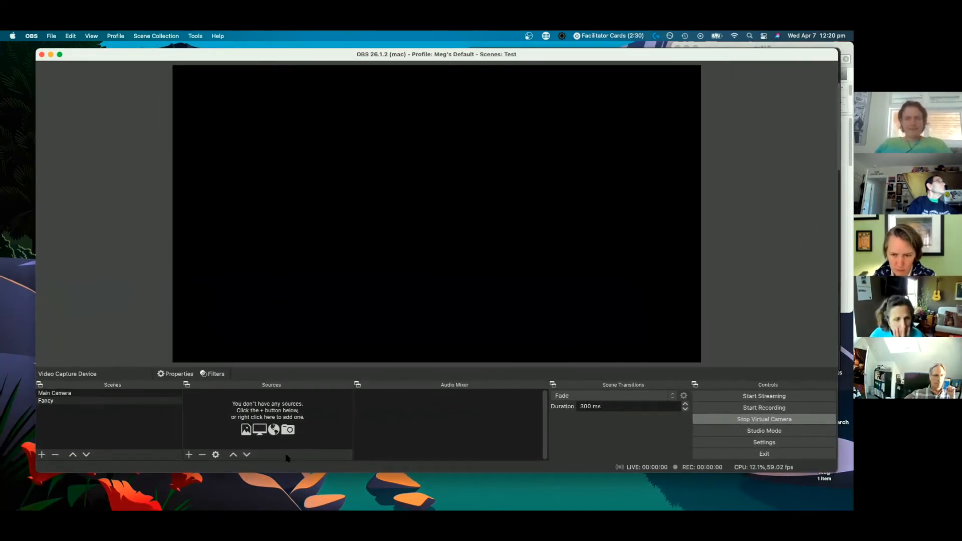
# - Create a new image source named Waves in the Fancy scene
pyautogui.click(189, 456)
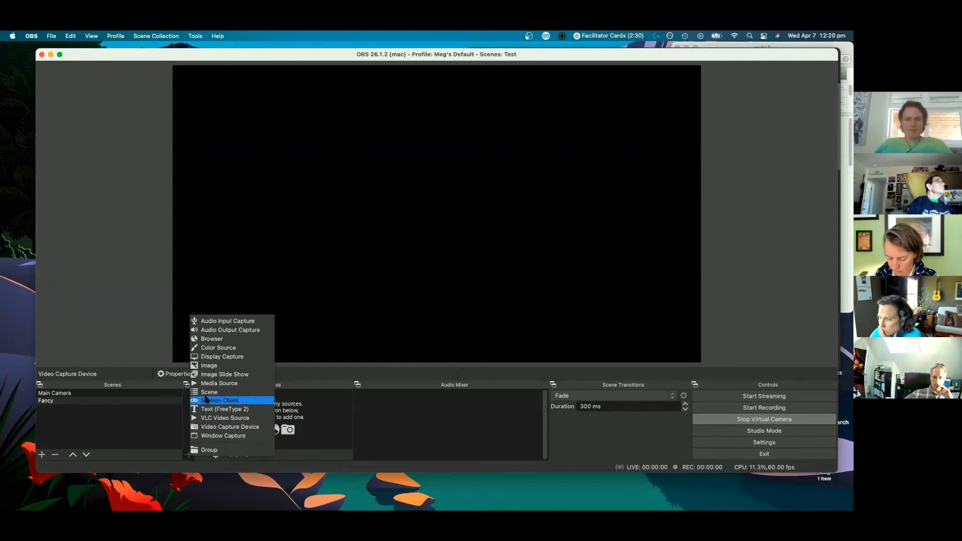
pyautogui.click(213, 370)
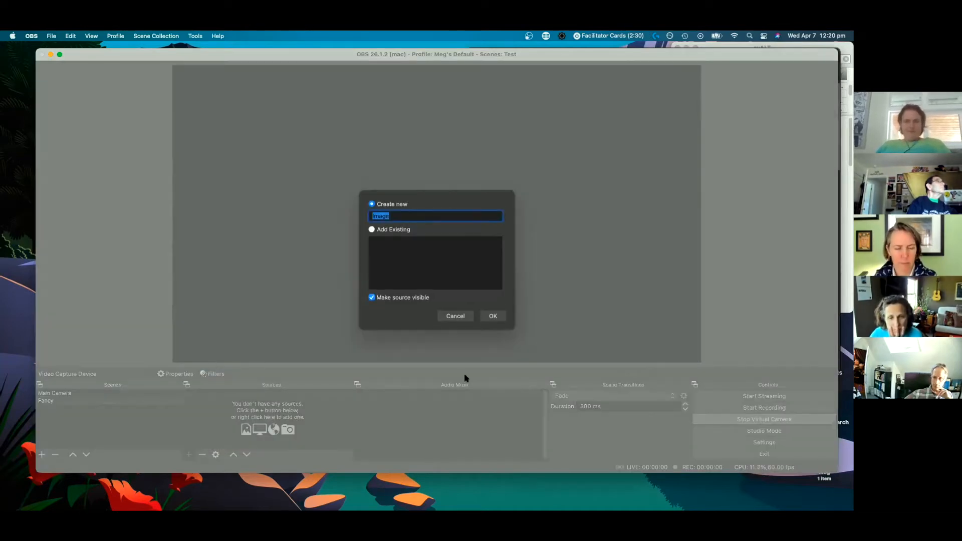
pyautogui.write('Waves')
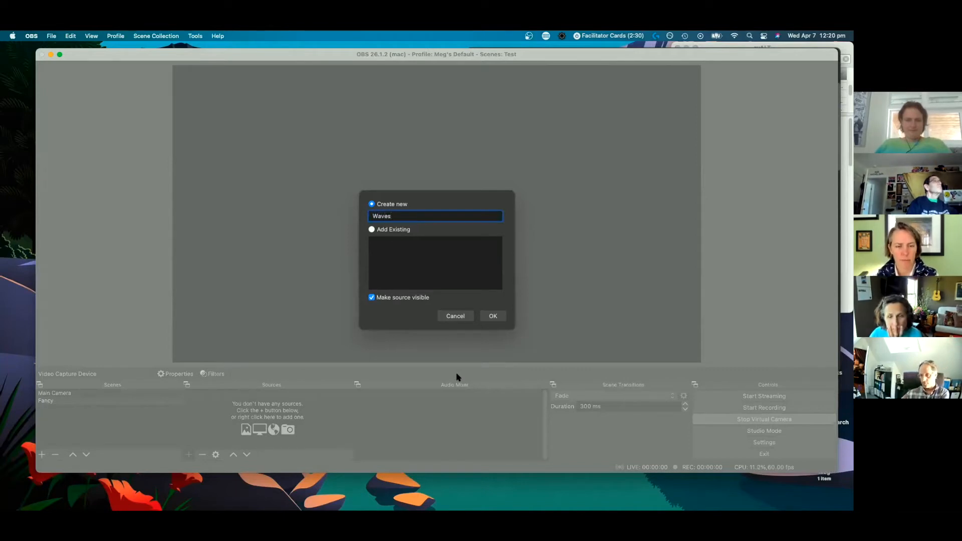
pyautogui.click(497, 317)
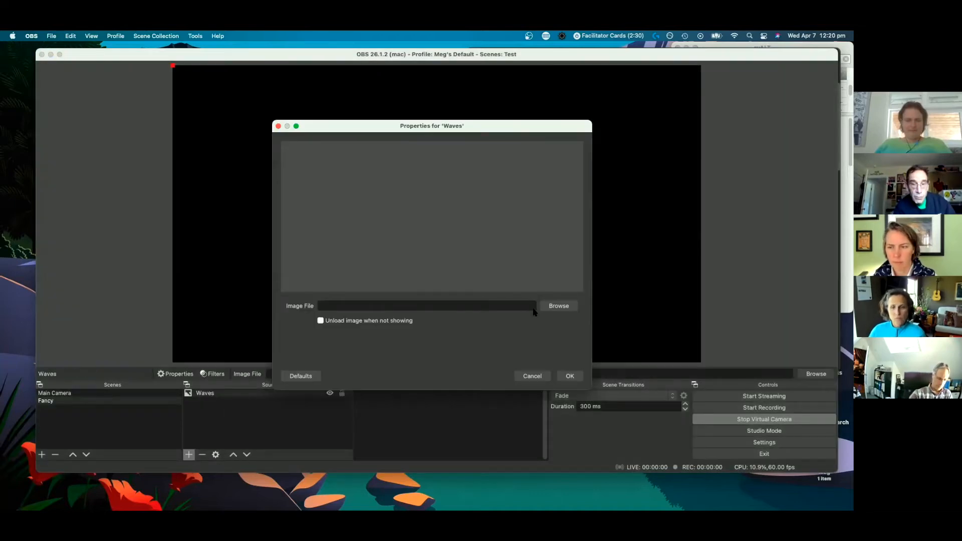
# - Load A Calm Waves Image.jpg from Downloads into the Waves source and scale it to cover the full canvas
pyautogui.click(559, 307)
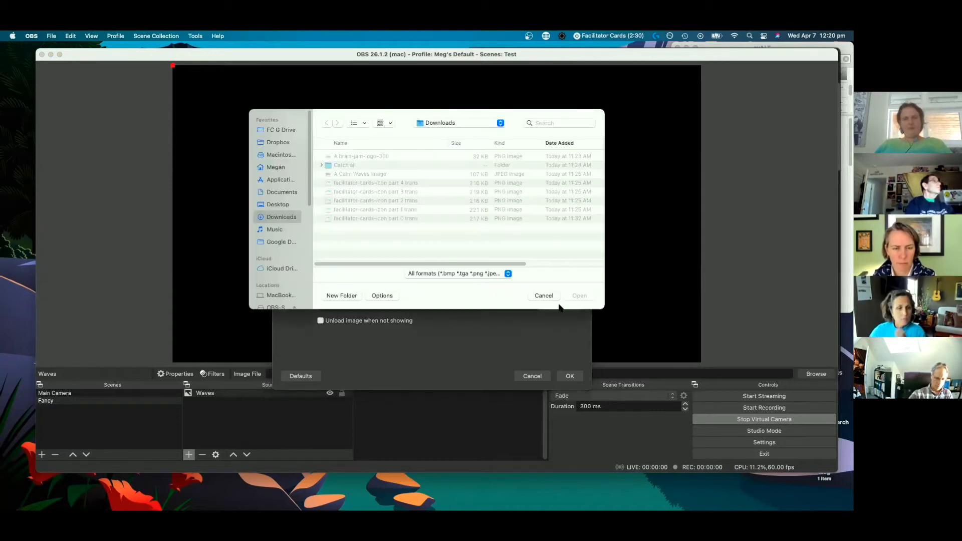
pyautogui.click(374, 175)
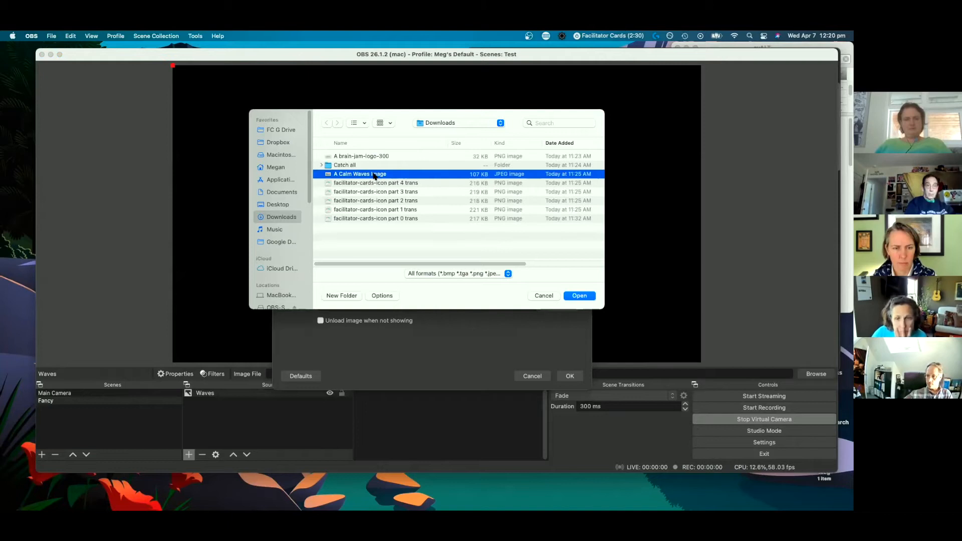
pyautogui.click(580, 296)
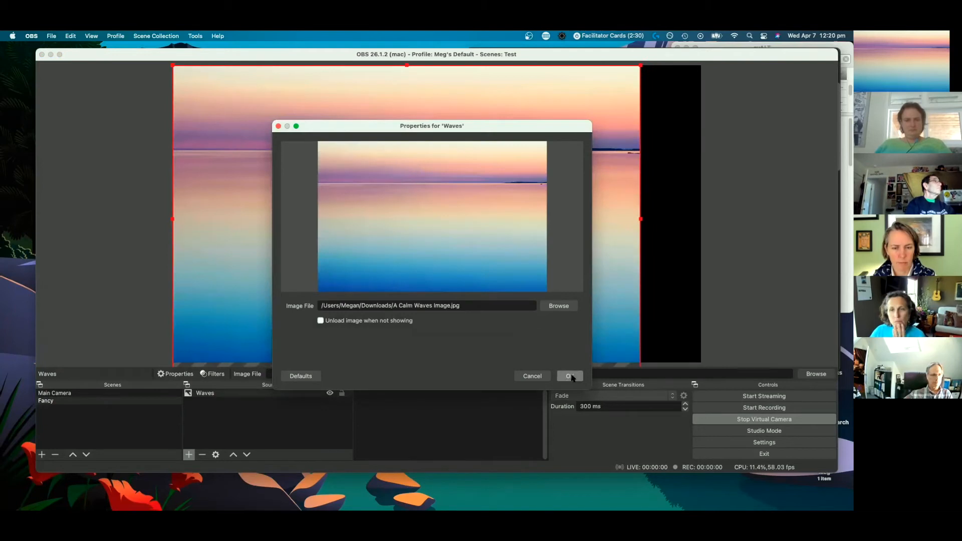
pyautogui.click(572, 377)
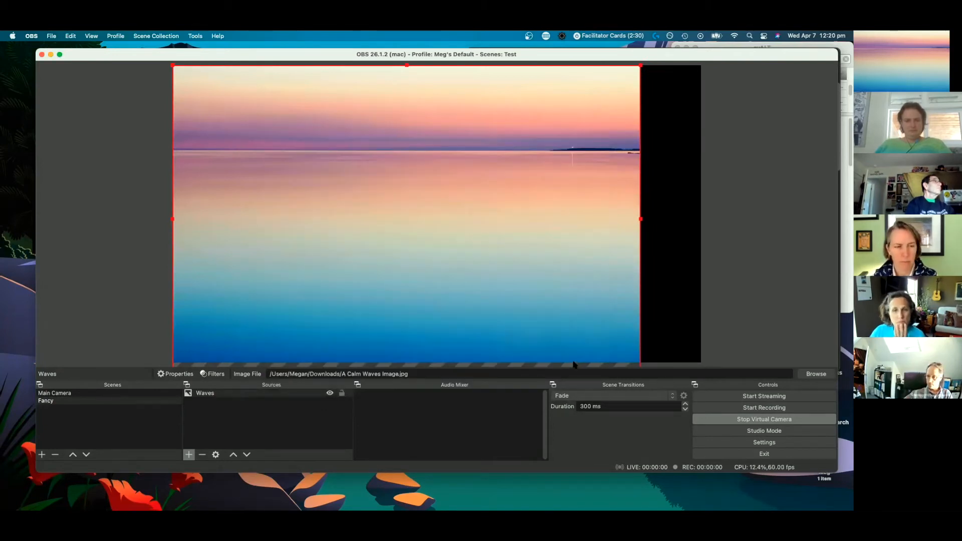
pyautogui.moveTo(640, 66); pyautogui.dragTo(700, 52)
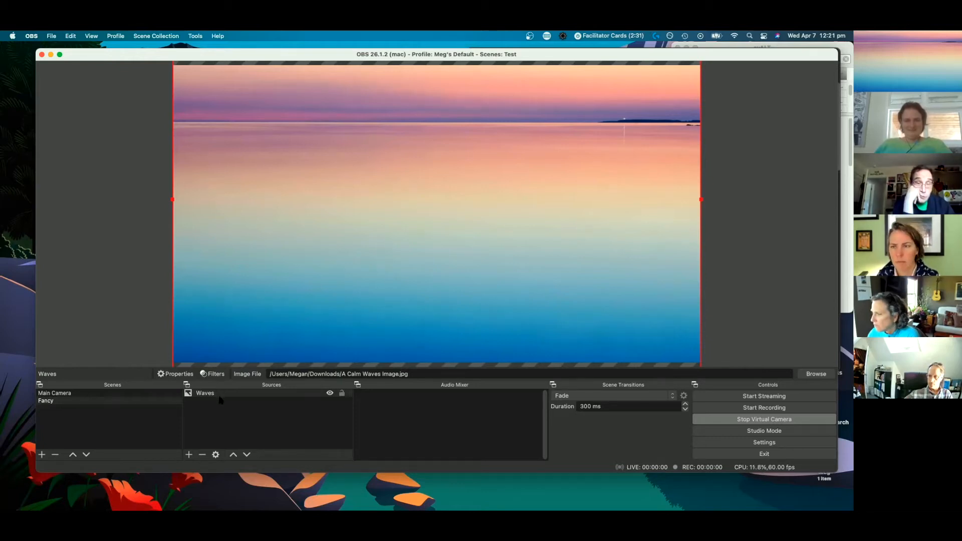
# - Add the existing Video Capture Device as a source in the Fancy scene and keep it visible
pyautogui.click(188, 455)
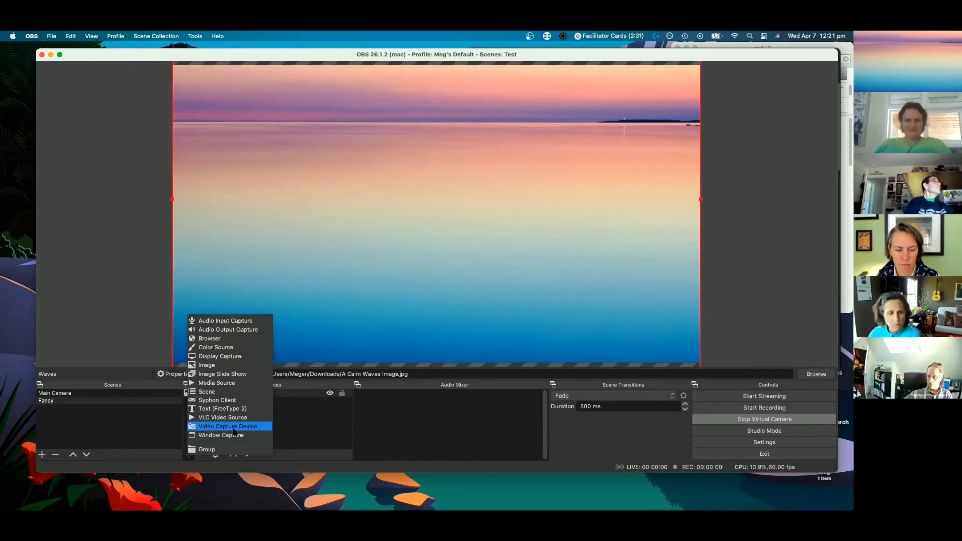
pyautogui.click(190, 460)
pyautogui.click(189, 455)
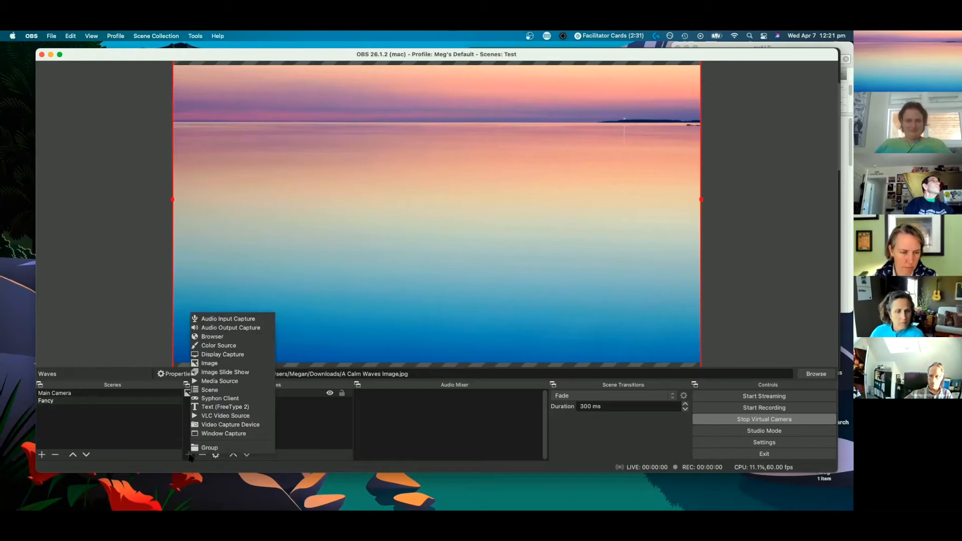
pyautogui.click(228, 425)
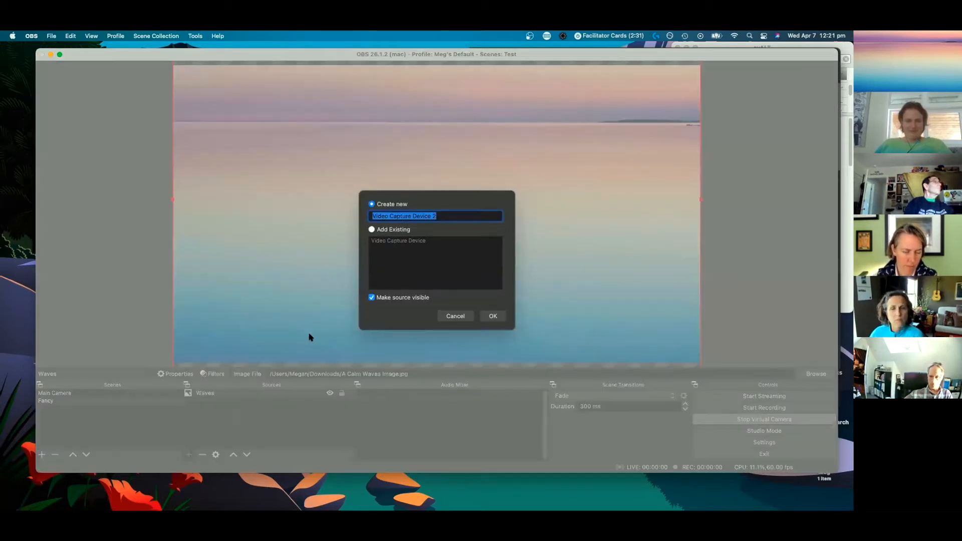
pyautogui.click(372, 229)
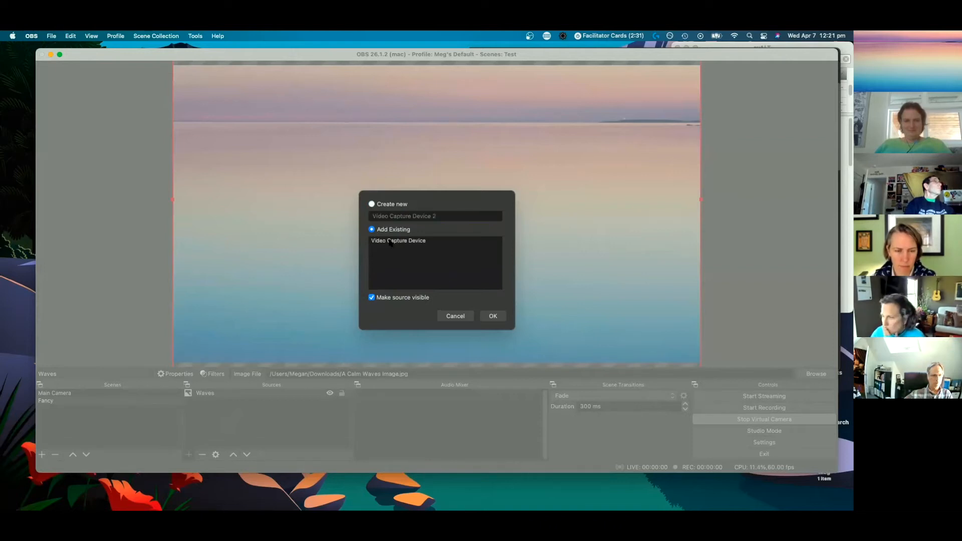
pyautogui.click(390, 242)
pyautogui.click(498, 317)
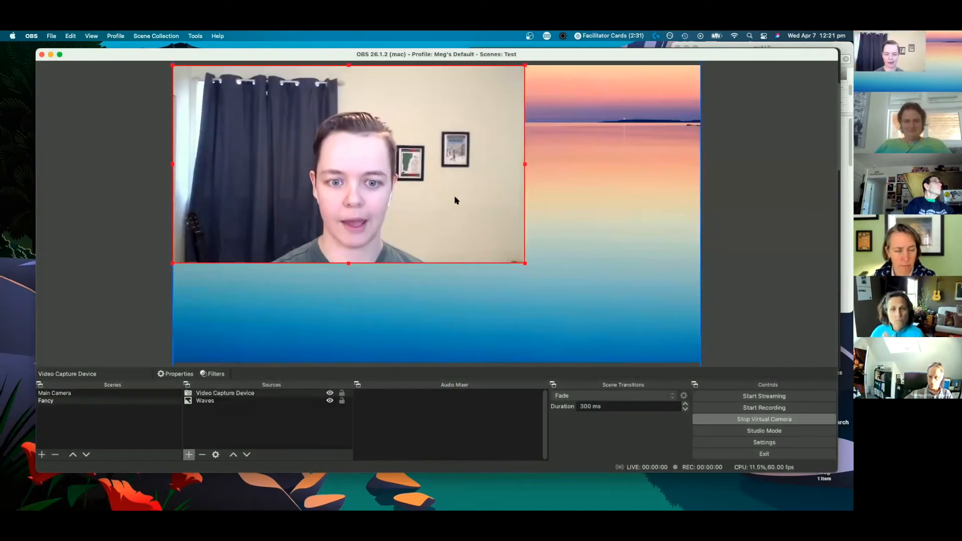
# - Move the camera source away from the canvas corner and crop its top, right and left edges to a portrait frame around the presenter
pyautogui.moveTo(456, 229); pyautogui.dragTo(465, 234)
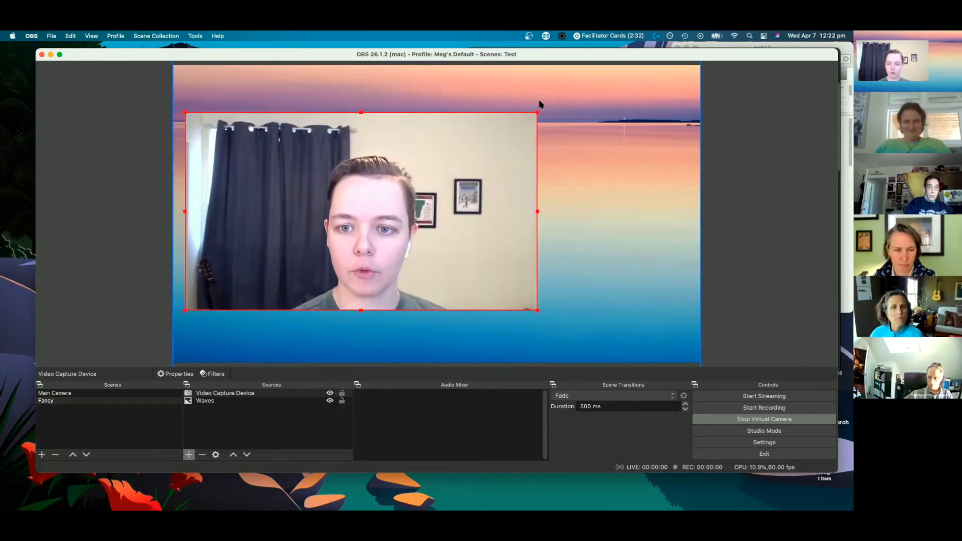
pyautogui.moveTo(538, 111)
pyautogui.mouseDown()
pyautogui.moveTo(444, 166)
pyautogui.moveTo(394, 215)
pyautogui.moveTo(530, 116)
pyautogui.mouseUp()
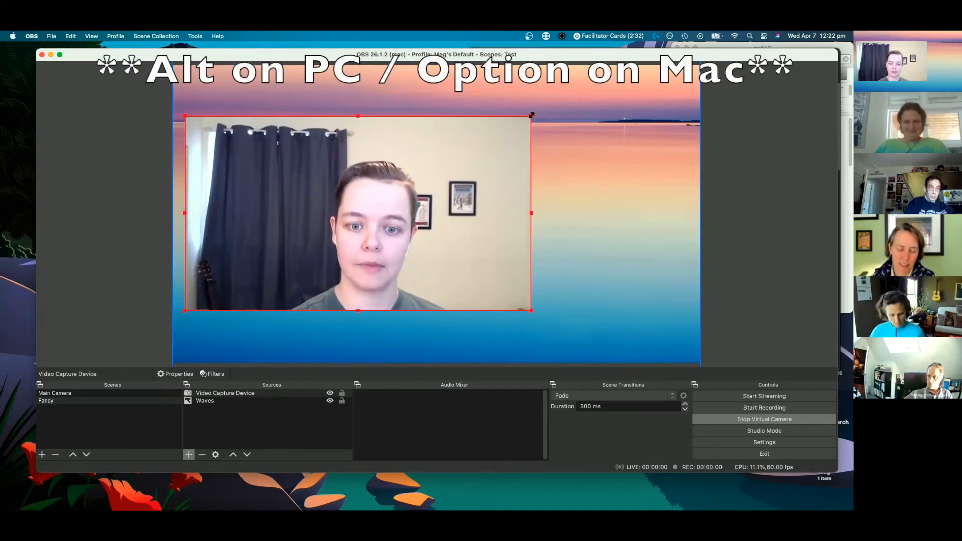
pyautogui.moveTo(531, 115); pyautogui.dragTo(430, 150)
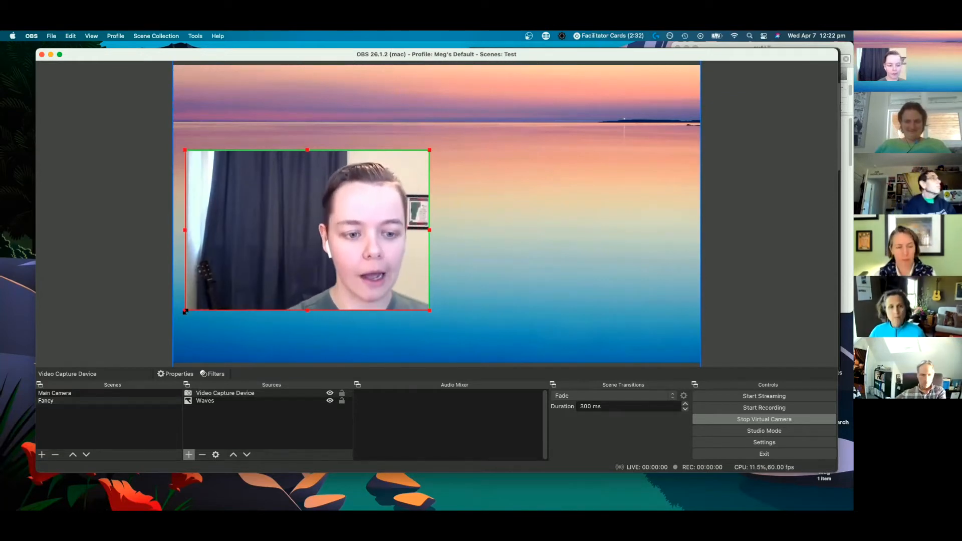
pyautogui.moveTo(187, 310); pyautogui.dragTo(285, 317)
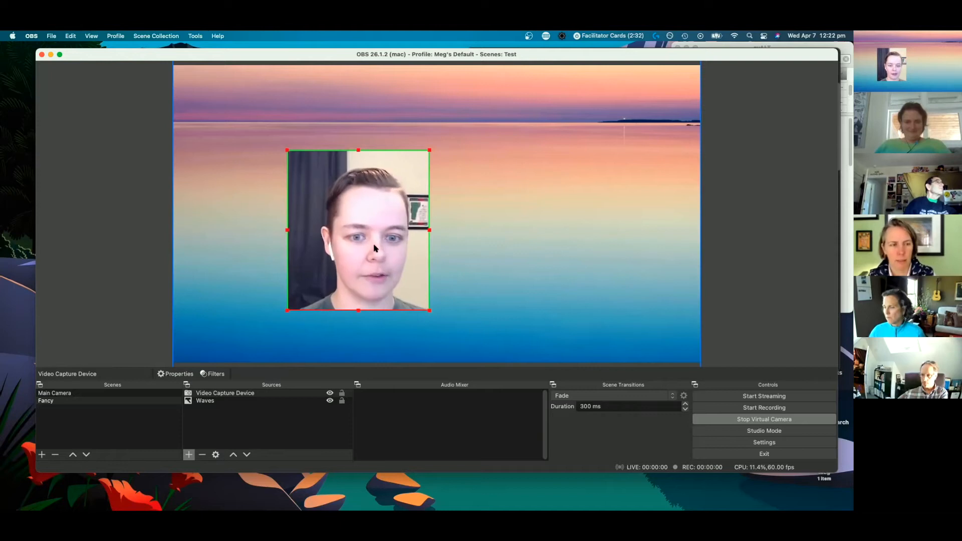
# - Scale the cropped camera source down slightly and position it near the canvas's left edge, about mid-height
pyautogui.moveTo(398, 219); pyautogui.dragTo(317, 223)
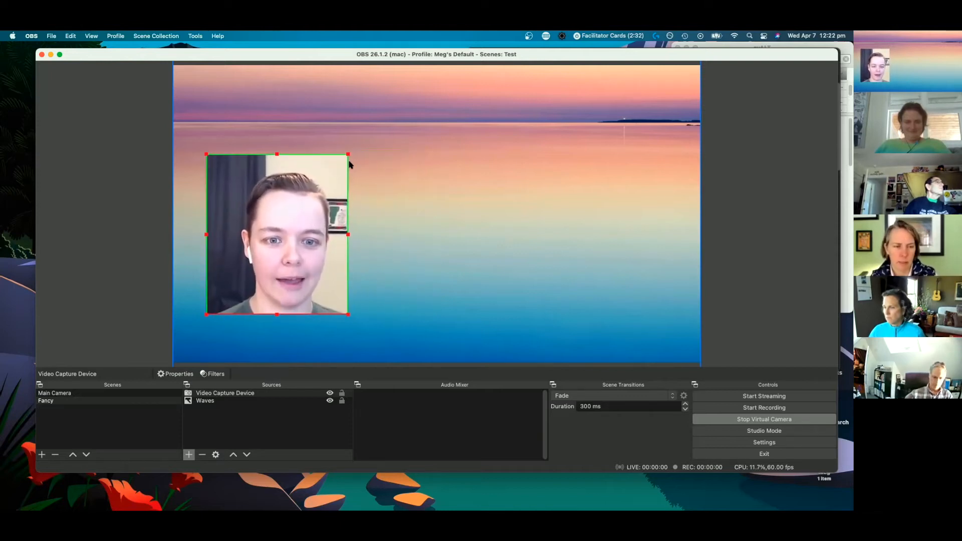
pyautogui.moveTo(349, 154); pyautogui.dragTo(295, 199)
pyautogui.moveTo(343, 163); pyautogui.dragTo(347, 159)
pyautogui.moveTo(273, 227); pyautogui.dragTo(254, 207)
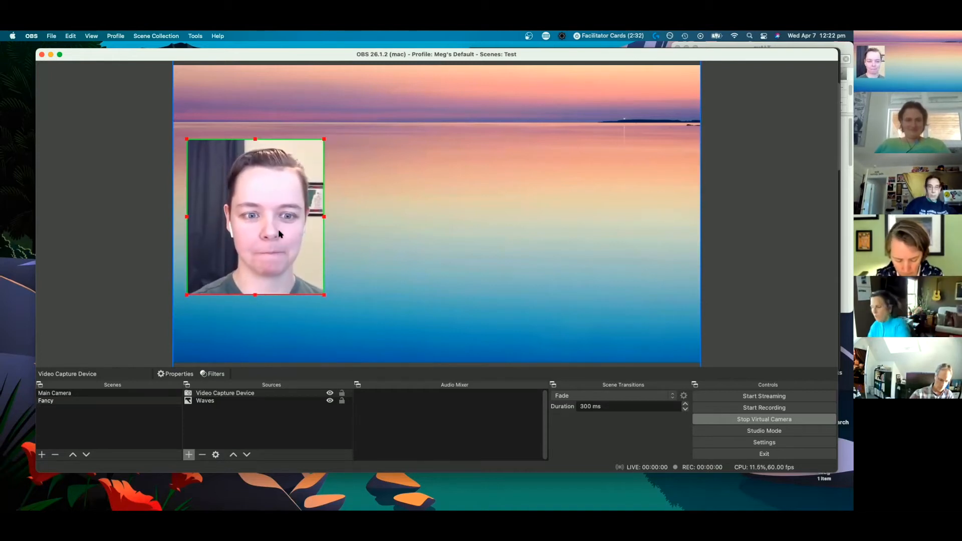
pyautogui.moveTo(270, 229); pyautogui.dragTo(264, 232)
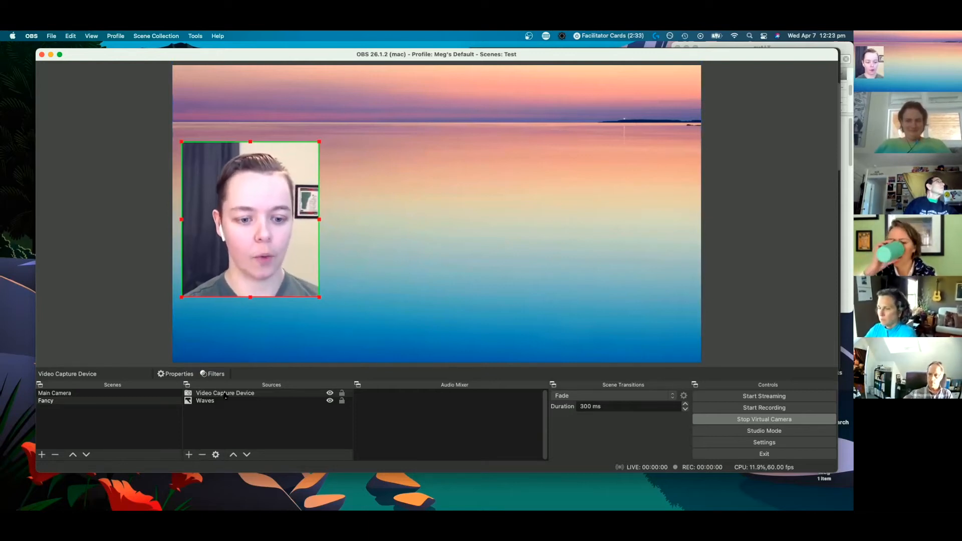
# - Create a Text (FreeType 2) source named Name and enter the presenter's full name as its text
pyautogui.click(189, 455)
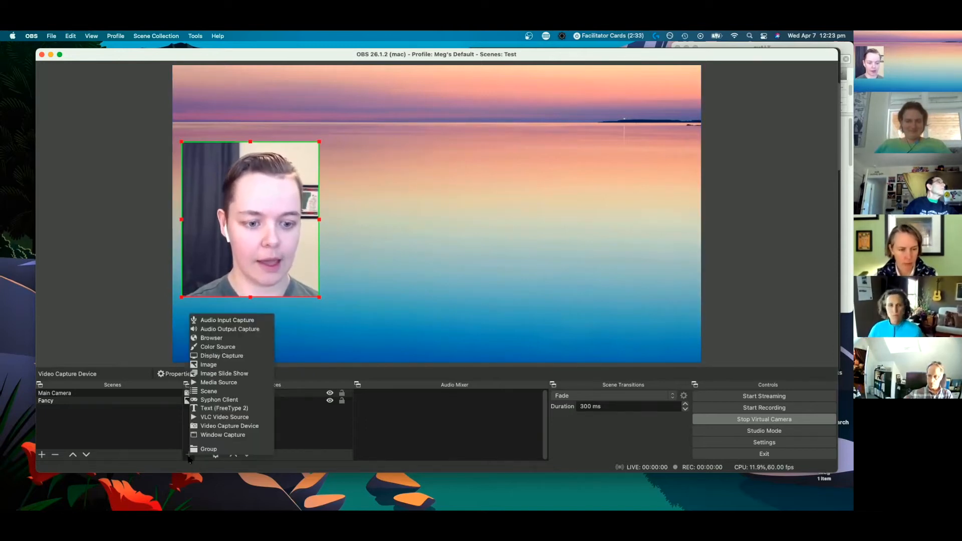
pyautogui.click(215, 409)
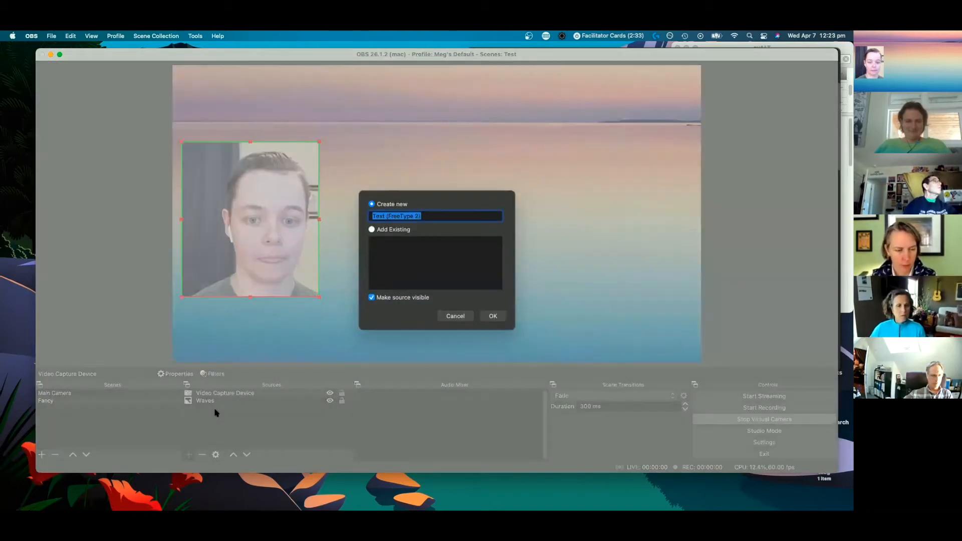
pyautogui.write('Name')
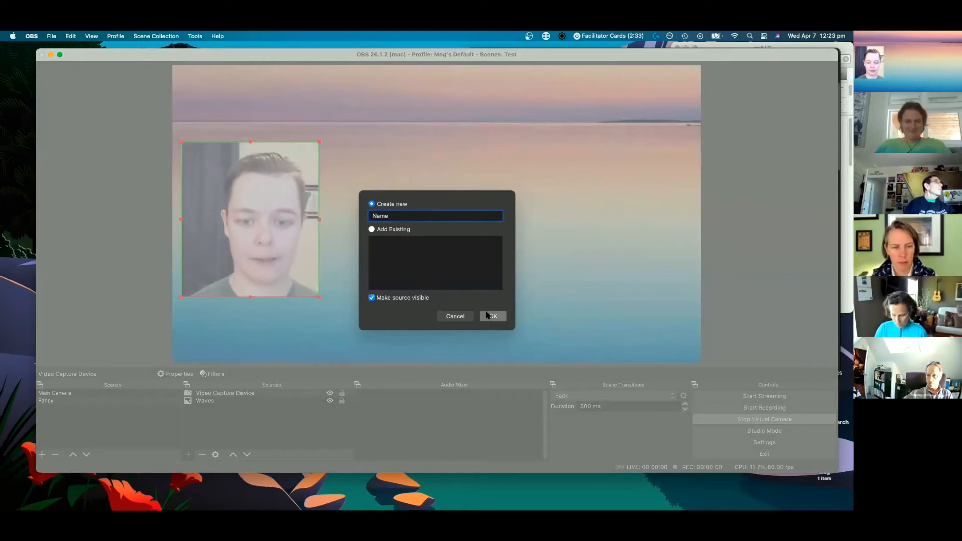
pyautogui.click(490, 317)
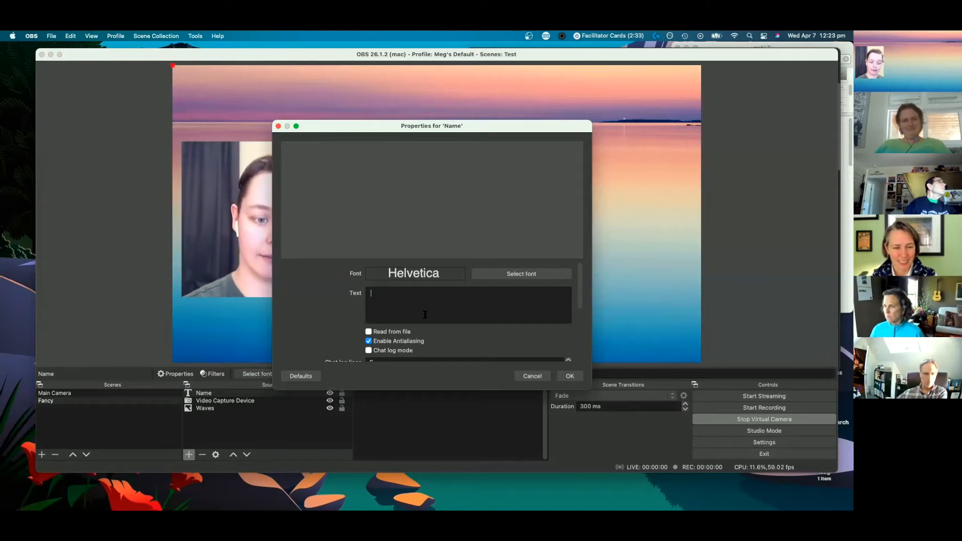
pyautogui.write('Meg ')
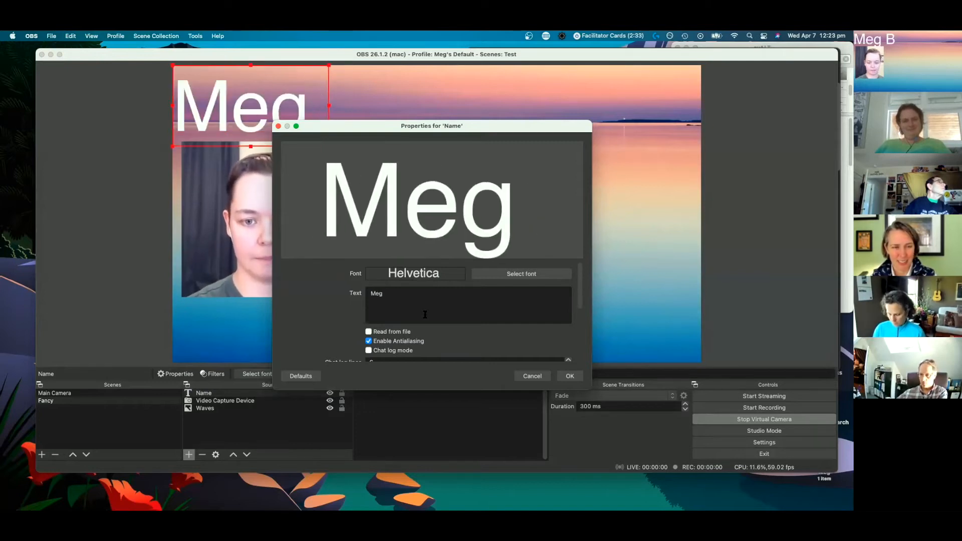
pyautogui.write('Bolger')
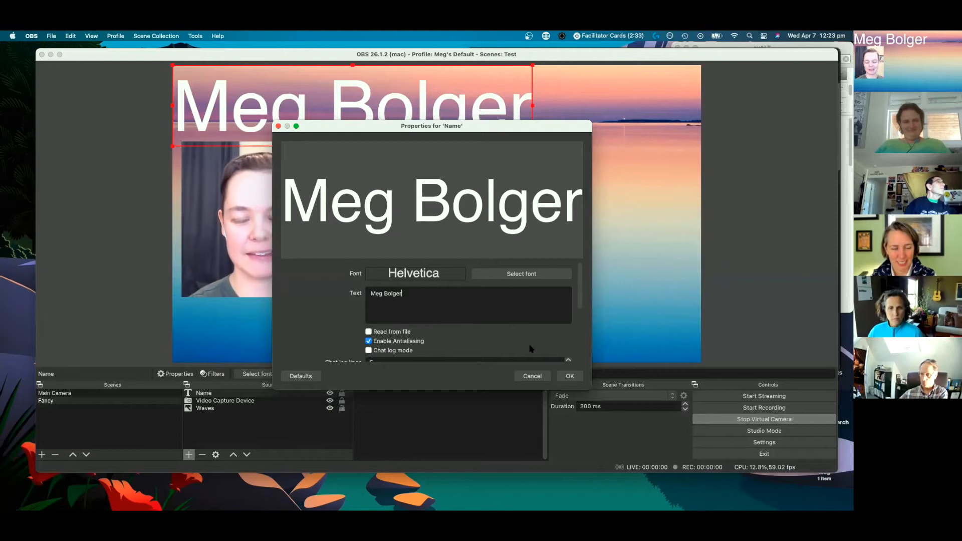
pyautogui.click(570, 376)
# - Scale the name text down to about the camera frame's width, place it directly beneath the frame, and clear the selection
pyautogui.moveTo(480, 142); pyautogui.dragTo(497, 347)
pyautogui.moveTo(549, 270); pyautogui.dragTo(302, 319)
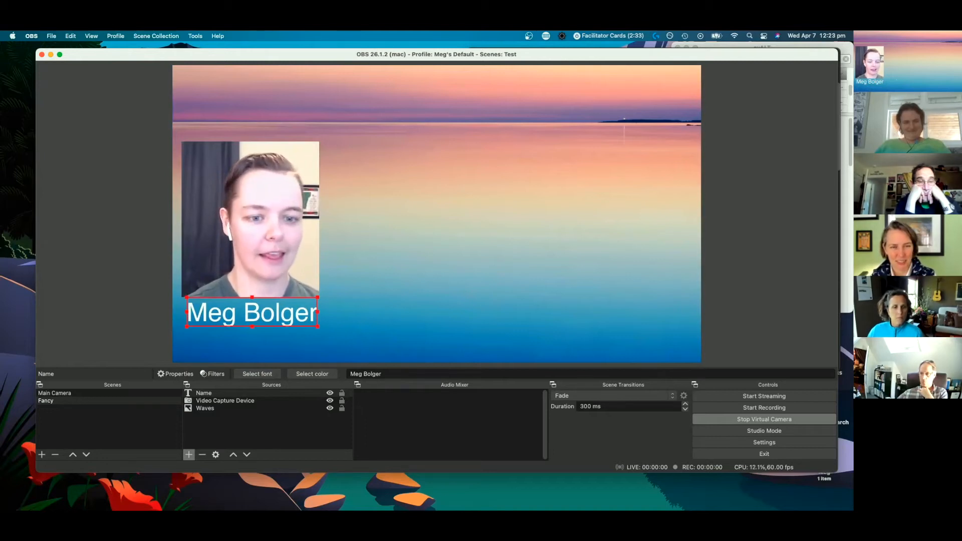
pyautogui.click(489, 295)
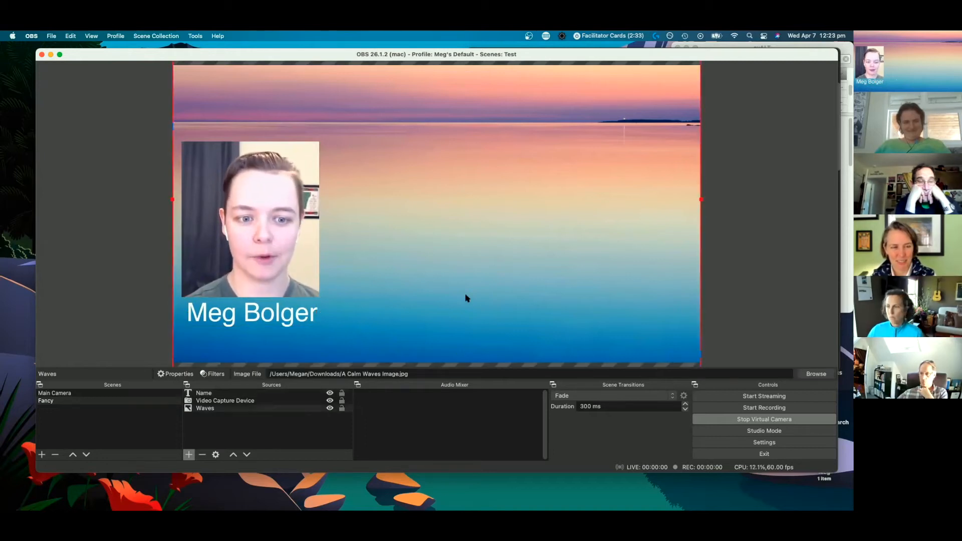
pyautogui.click(84, 333)
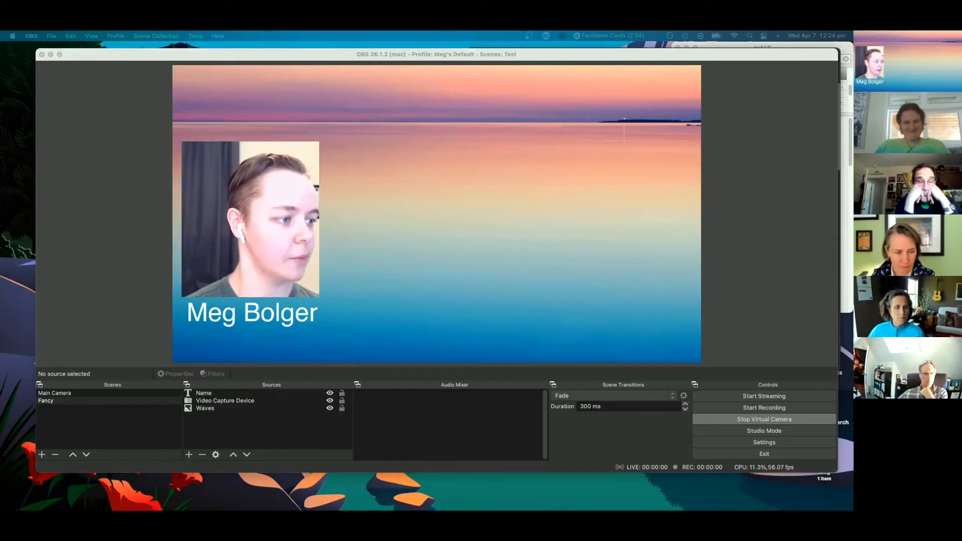
# - Create a new Window Capture source with its default name in the Fancy scene
pyautogui.click(428, 351)
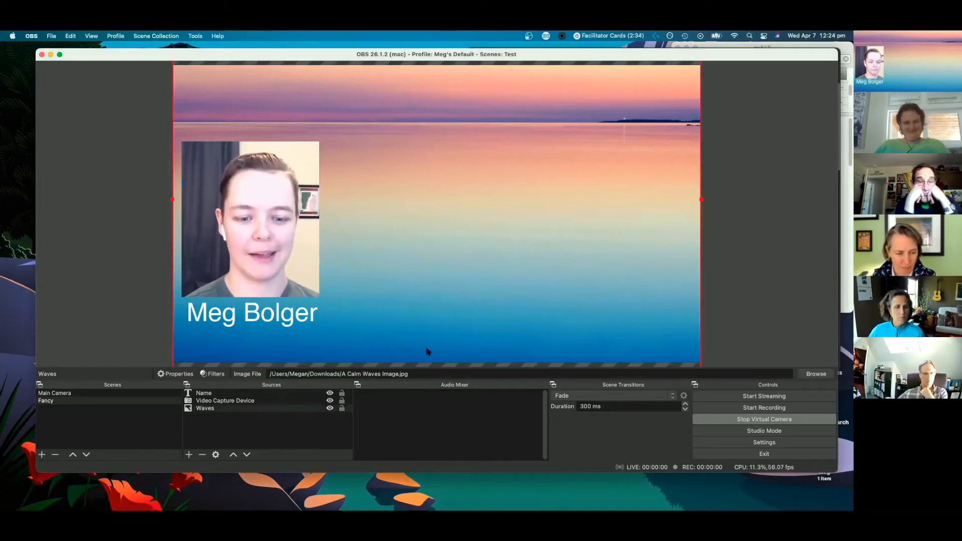
pyautogui.click(189, 455)
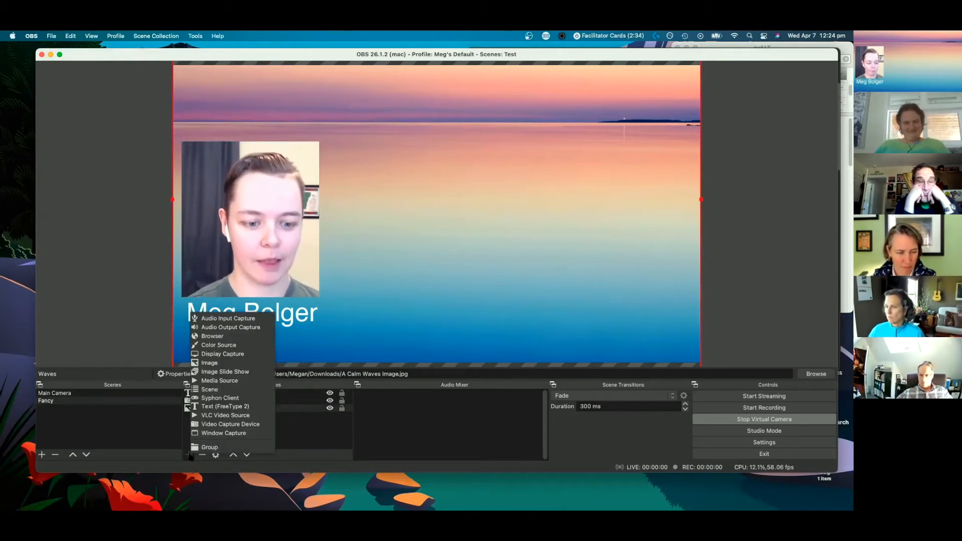
pyautogui.click(211, 434)
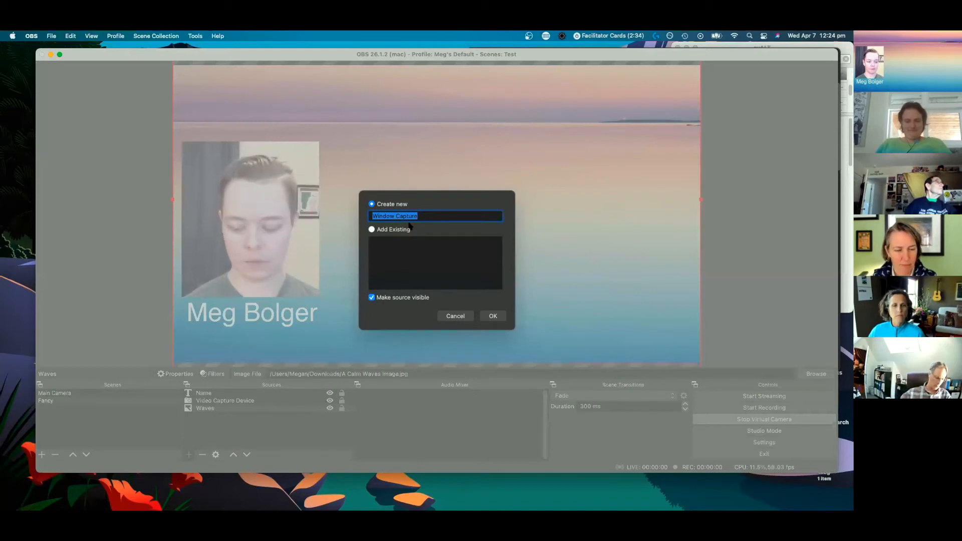
pyautogui.click(494, 317)
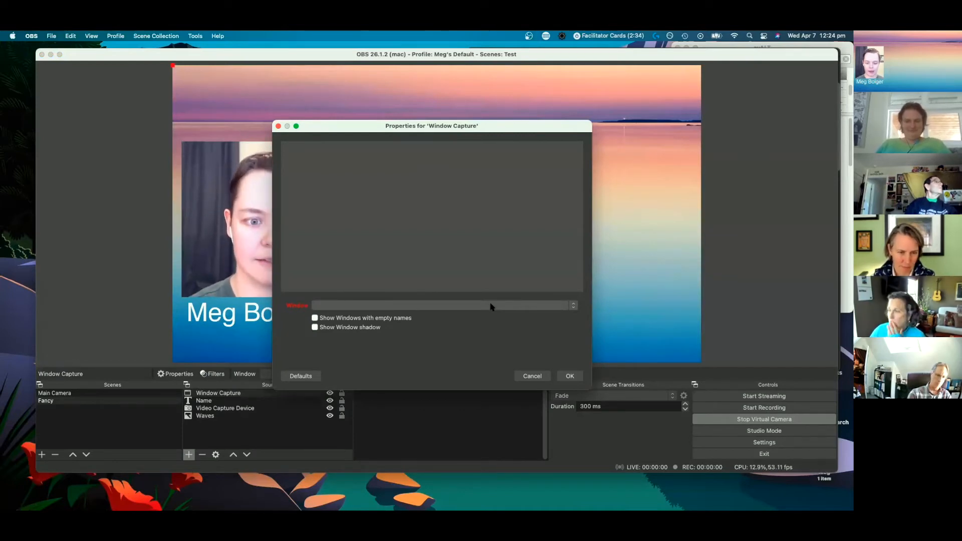
# - Capture the Google Chrome window "I did it! - OBS slide share - Google Slides" and move the capture toward the canvas's right side
pyautogui.click(491, 307)
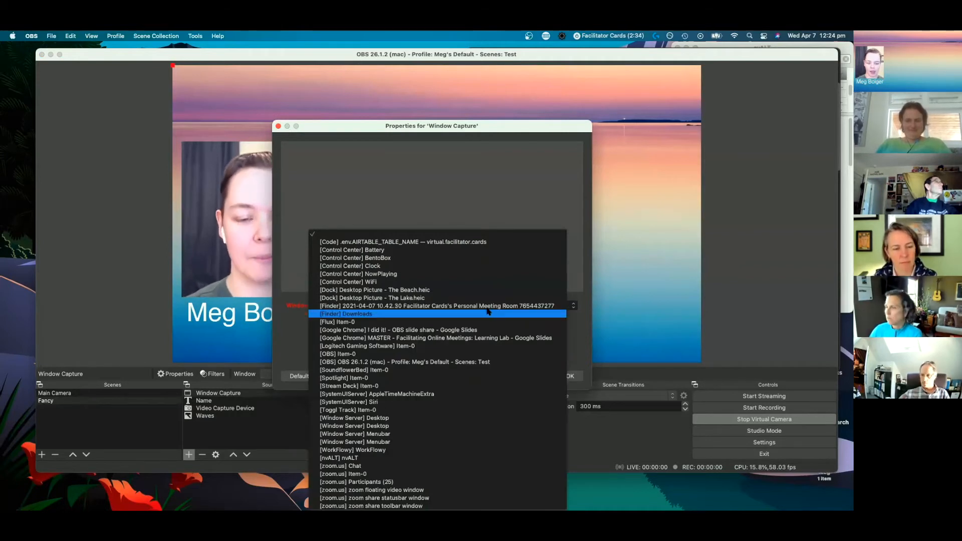
pyautogui.click(427, 330)
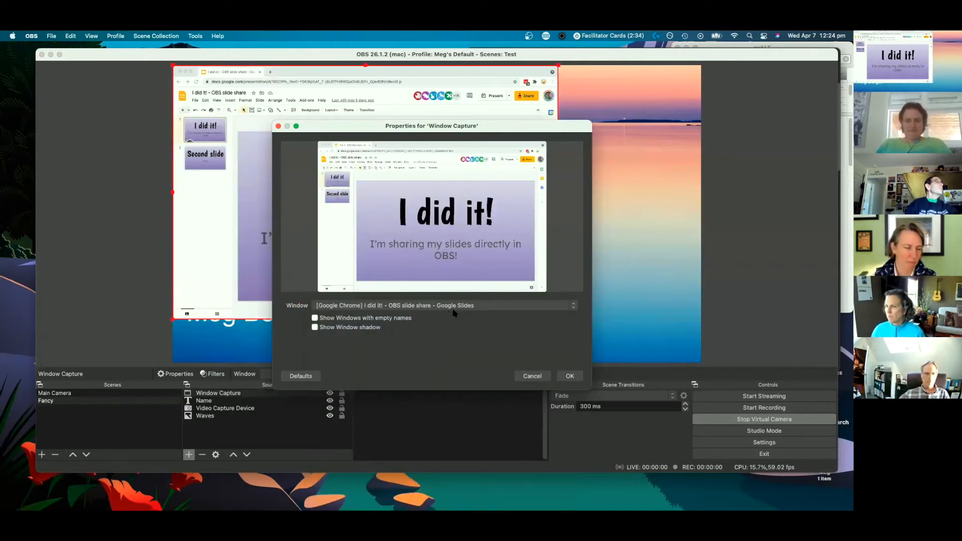
pyautogui.click(570, 376)
pyautogui.moveTo(460, 205); pyautogui.dragTo(575, 221)
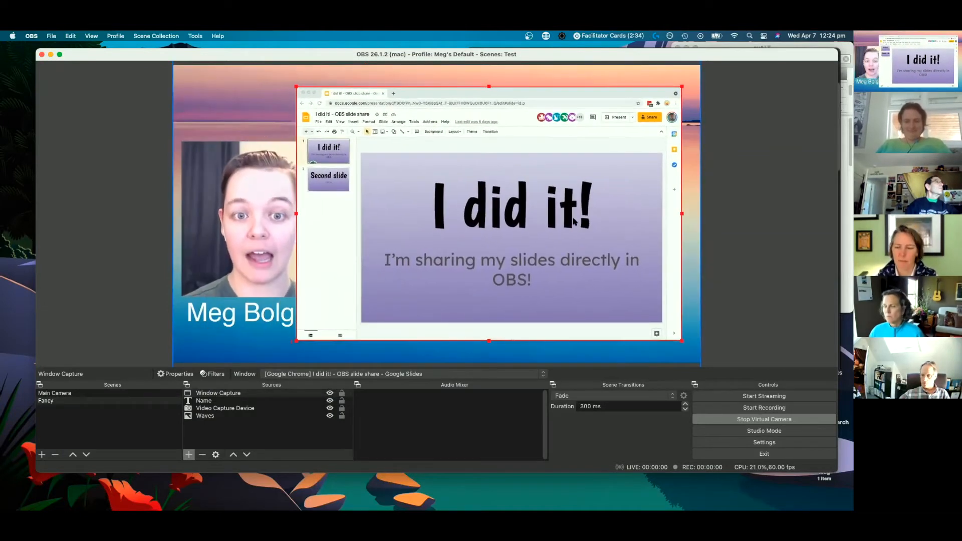